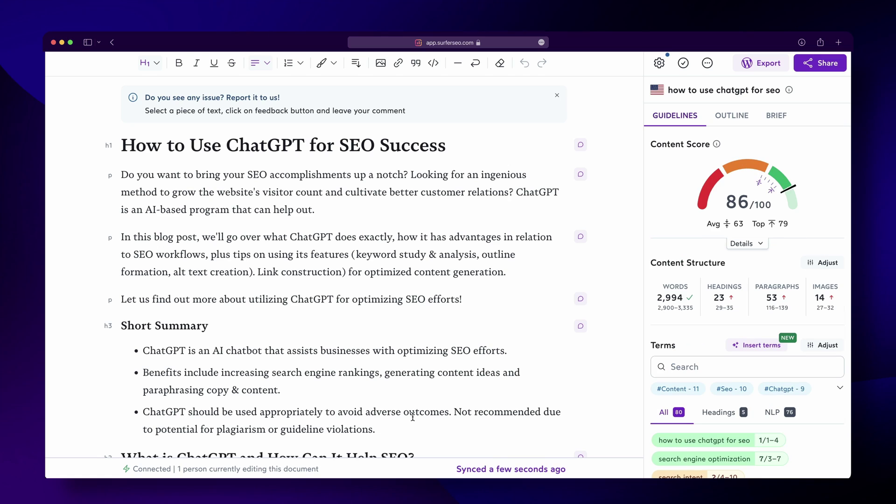
- Expand the Content Score details into Structure, Headings, Terms and NLP sub-scores and review the Guidelines panel
{"action": "scroll", "coordinate": [412, 417], "scroll_direction": "down", "scroll_amount": 6}
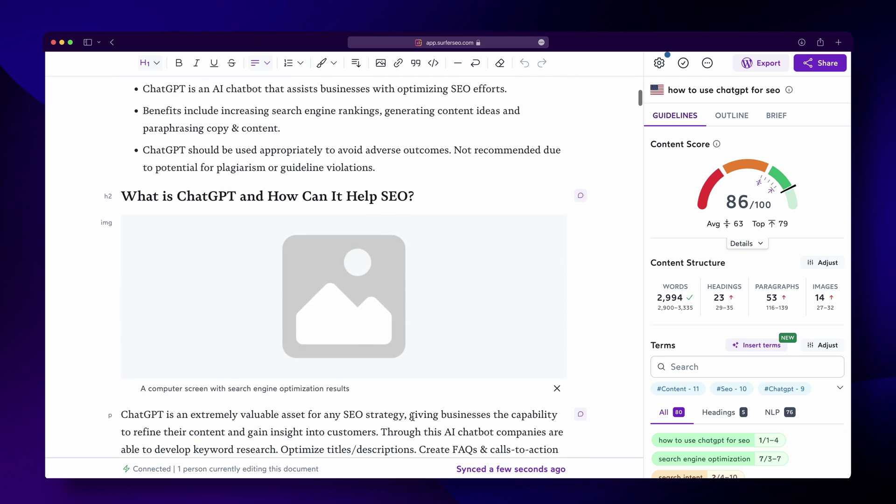
{"action": "scroll", "coordinate": [413, 417], "scroll_direction": "down", "scroll_amount": 3}
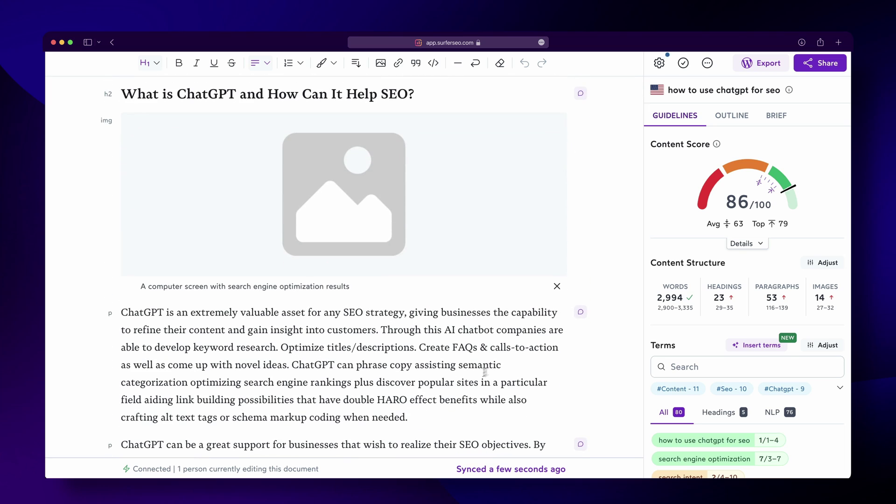
{"action": "mouse_move", "coordinate": [670, 292]}
{"action": "mouse_move", "coordinate": [730, 299]}
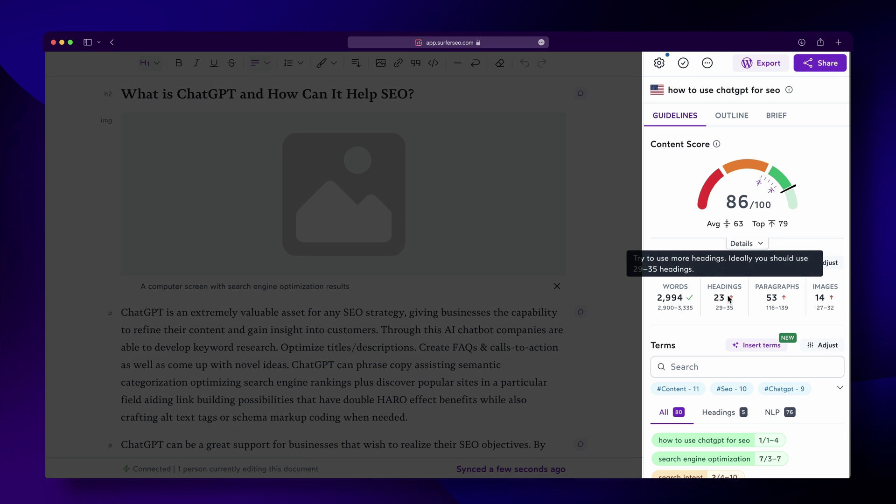
{"action": "mouse_move", "coordinate": [823, 292]}
{"action": "mouse_move", "coordinate": [712, 177]}
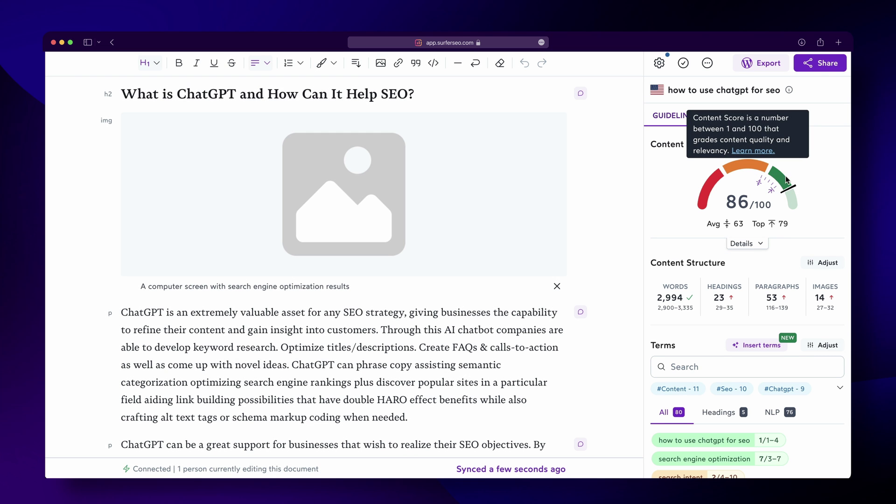
{"action": "mouse_move", "coordinate": [728, 227]}
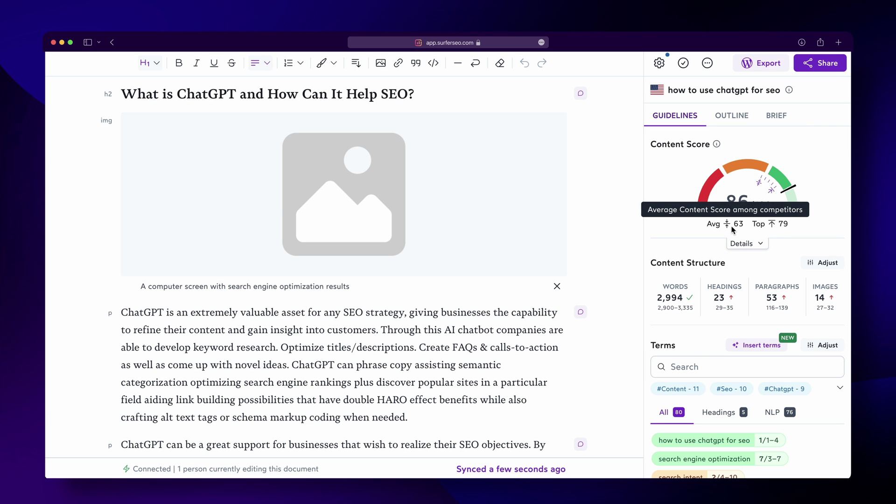
{"action": "mouse_move", "coordinate": [765, 227]}
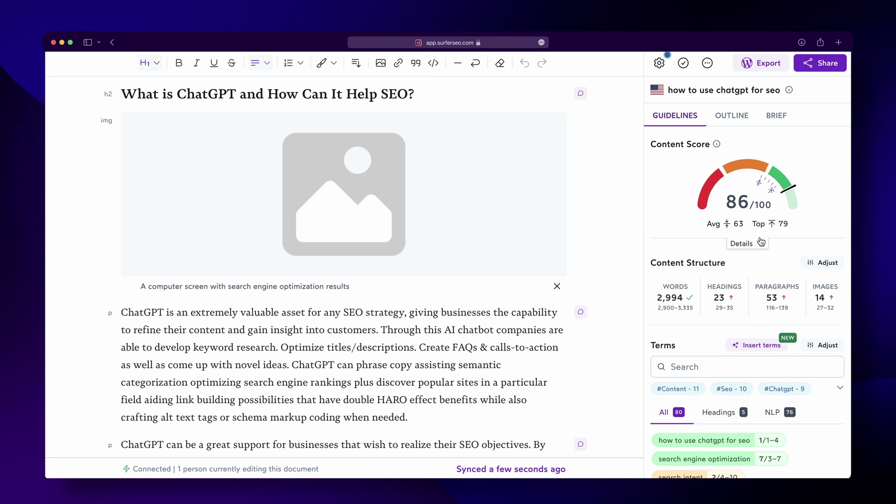
{"action": "left_click", "coordinate": [759, 242]}
{"action": "scroll", "coordinate": [759, 241], "scroll_direction": "down", "scroll_amount": 5}
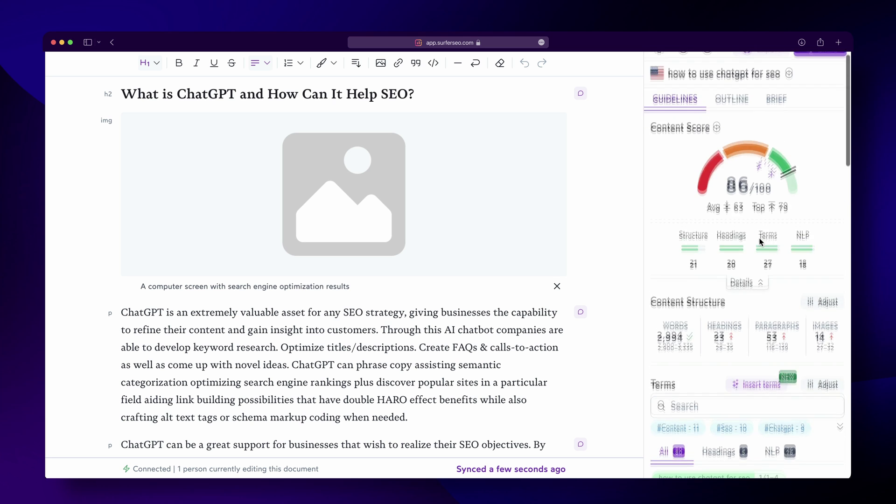
{"action": "scroll", "coordinate": [761, 242], "scroll_direction": "down", "scroll_amount": 6}
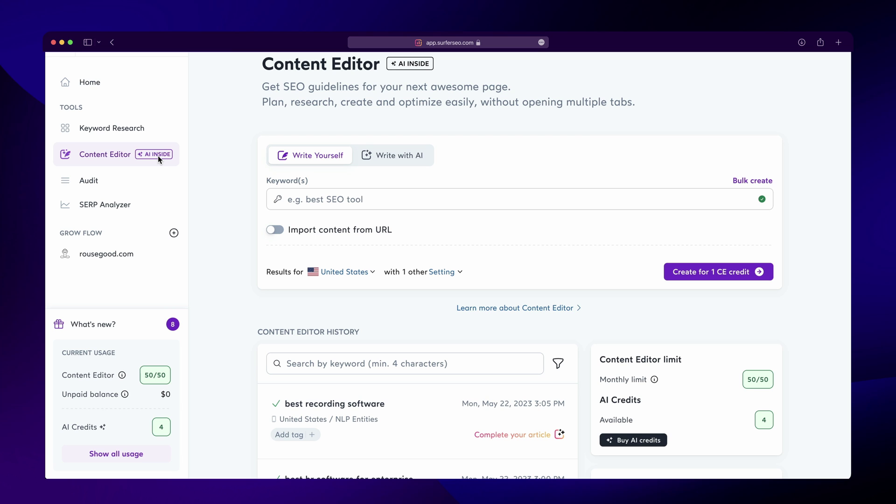
- Create an AI-written content editor for the keyword 'how to use chat gpt for seo' using 1 AI credit
{"action": "left_click", "coordinate": [383, 157]}
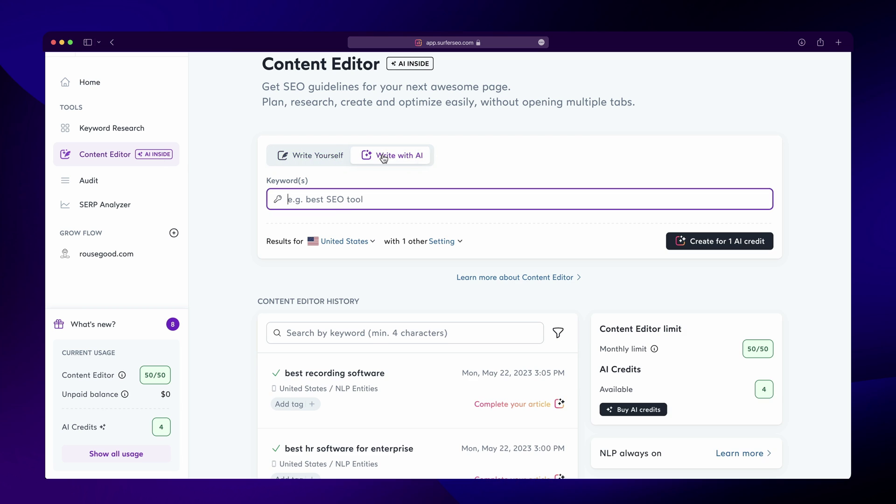
{"action": "type", "text": "how to us"}
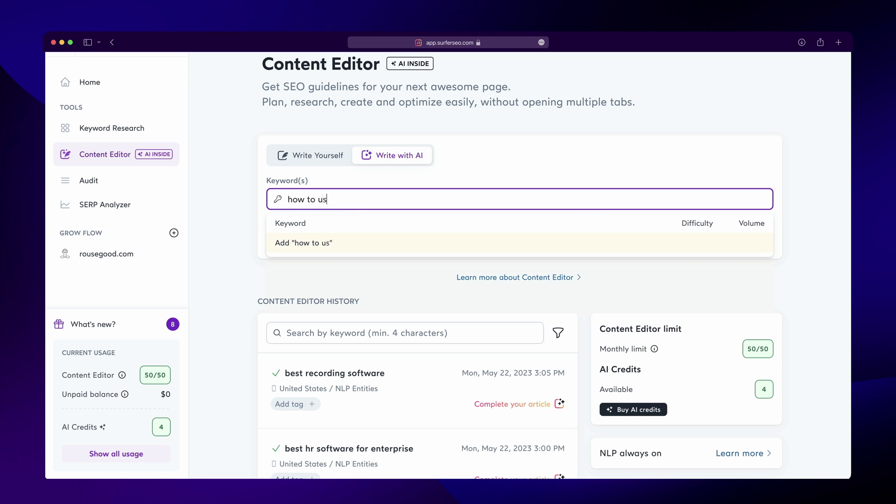
{"action": "type", "text": "e chat gpt for seo"}
{"action": "key", "text": "Return"}
{"action": "left_click", "coordinate": [498, 167]}
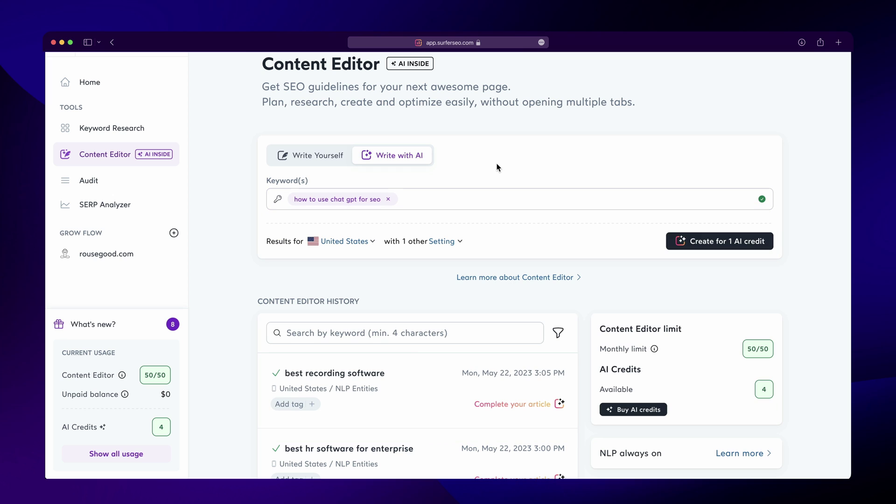
{"action": "left_click", "coordinate": [702, 248]}
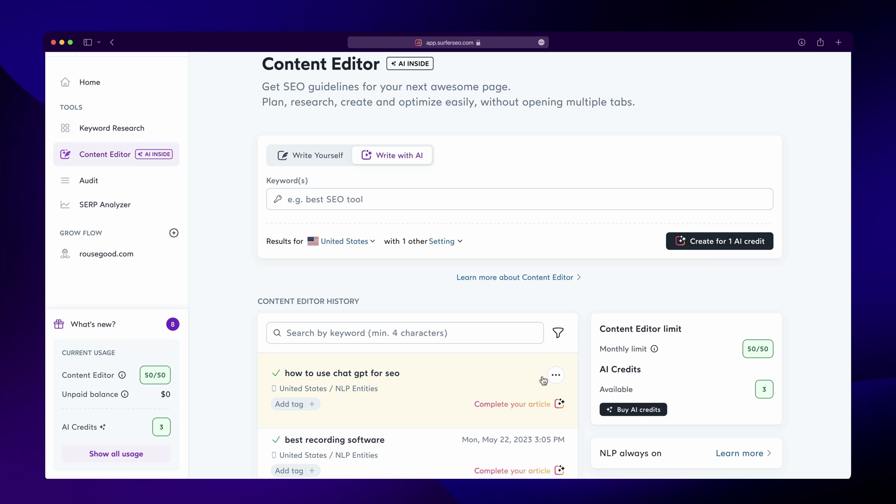
- Keep the Auto - SERP based tone, switch off Boost anti-AI detection, and enable outline review
{"action": "left_click", "coordinate": [528, 407]}
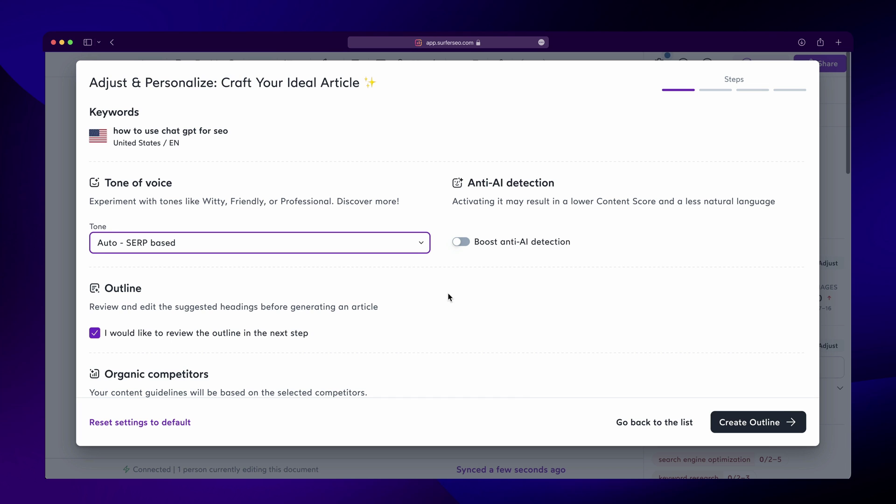
{"action": "left_click", "coordinate": [413, 250]}
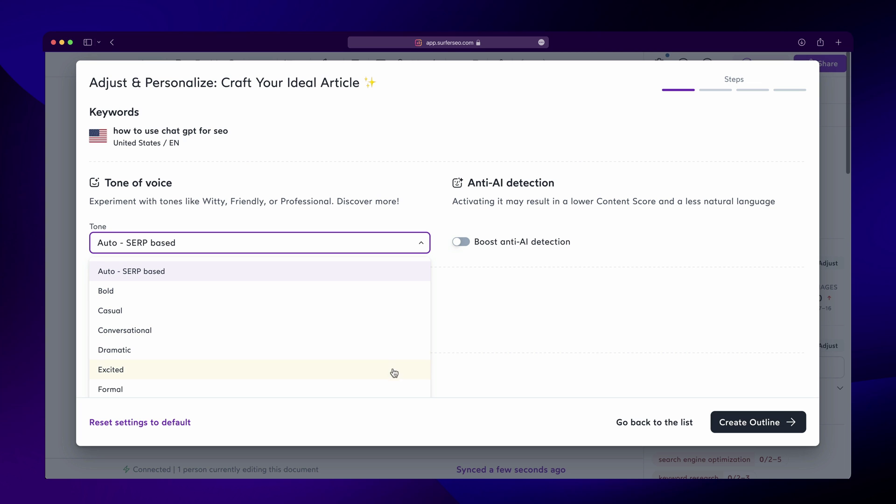
{"action": "scroll", "coordinate": [396, 385], "scroll_direction": "down", "scroll_amount": 5}
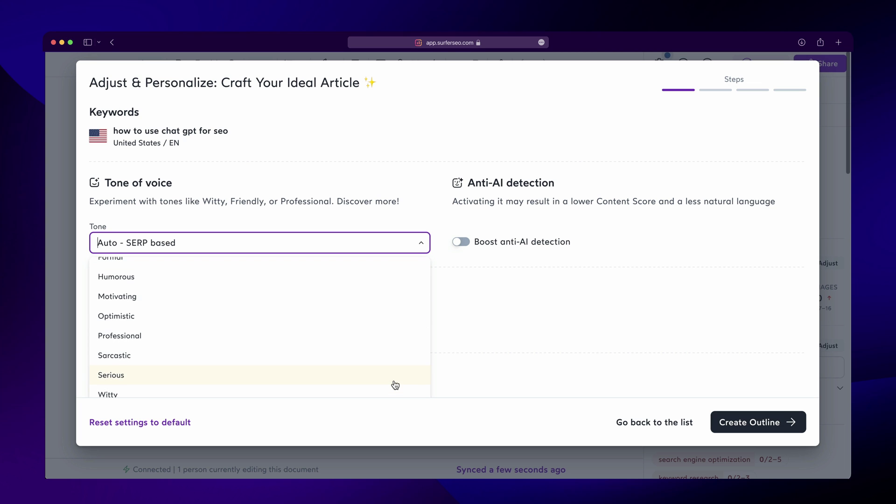
{"action": "scroll", "coordinate": [376, 286], "scroll_direction": "up", "scroll_amount": 5}
{"action": "left_click", "coordinate": [373, 270]}
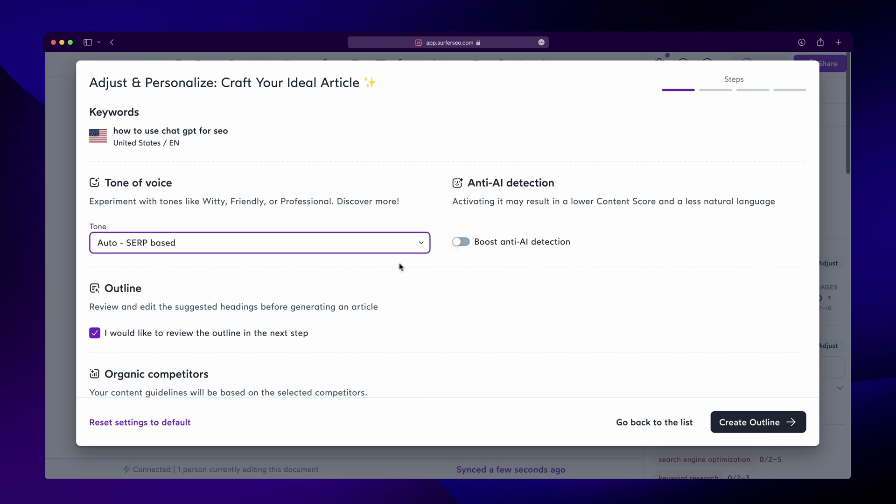
{"action": "left_click", "coordinate": [461, 243]}
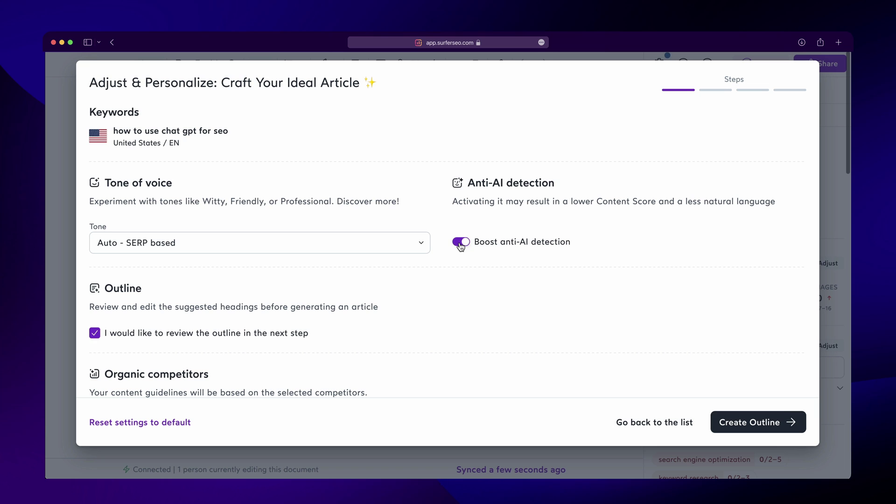
{"action": "left_click", "coordinate": [273, 334]}
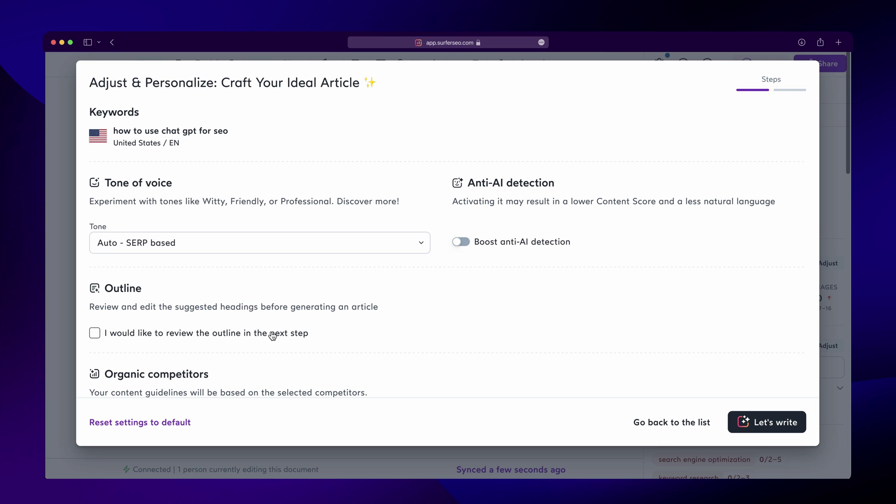
{"action": "left_click", "coordinate": [273, 336]}
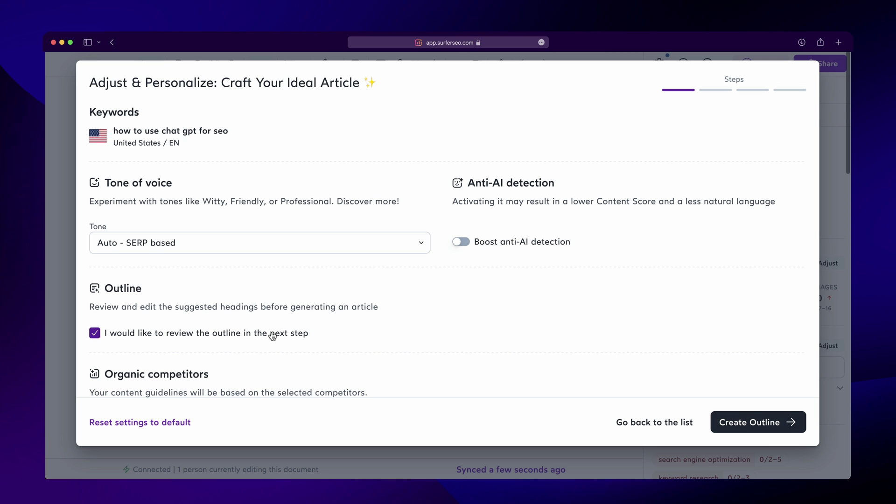
- Exclude organic competitor 3 (seo.ai) and include competitor 5 (Udemy)
{"action": "scroll", "coordinate": [273, 336], "scroll_direction": "down", "scroll_amount": 9}
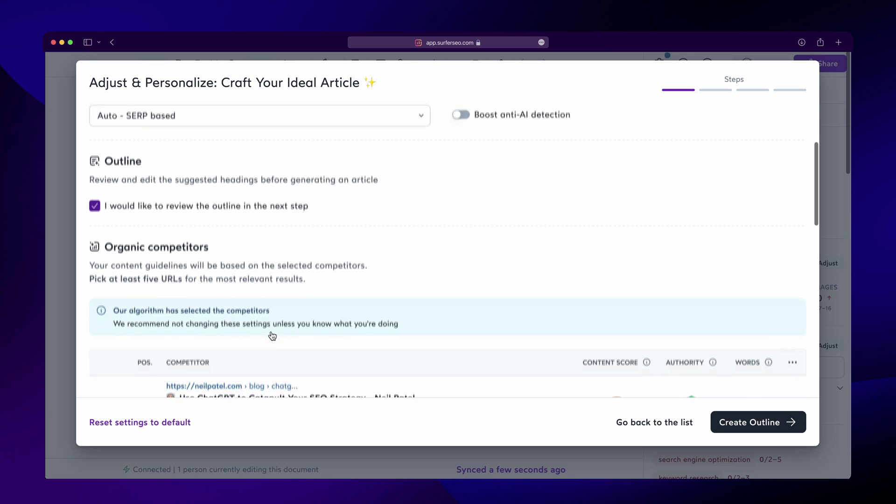
{"action": "scroll", "coordinate": [273, 336], "scroll_direction": "down", "scroll_amount": 8}
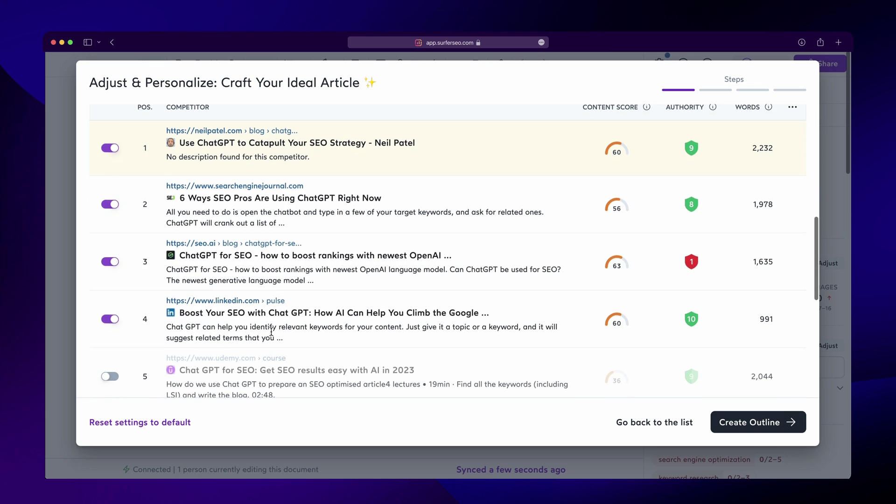
{"action": "left_click", "coordinate": [115, 260]}
{"action": "scroll", "coordinate": [114, 259], "scroll_direction": "down", "scroll_amount": 2}
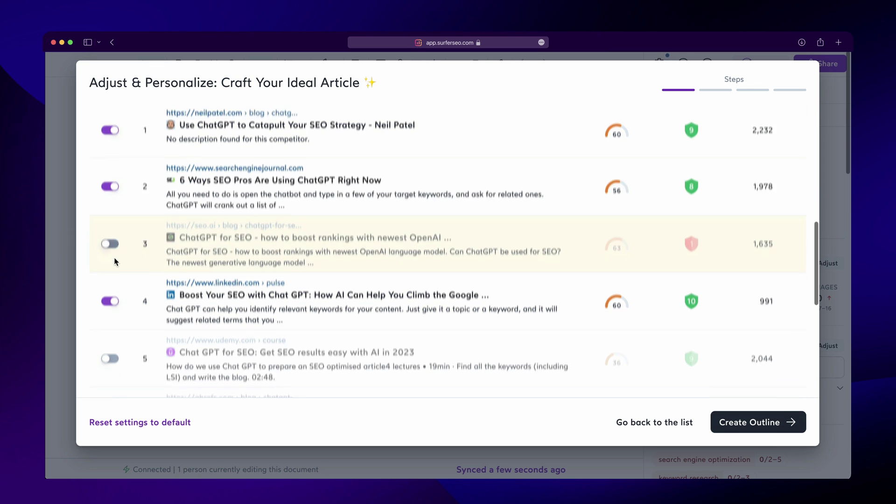
{"action": "left_click", "coordinate": [111, 337]}
{"action": "scroll", "coordinate": [130, 345], "scroll_direction": "down", "scroll_amount": 1}
{"action": "scroll", "coordinate": [129, 345], "scroll_direction": "down", "scroll_amount": 7}
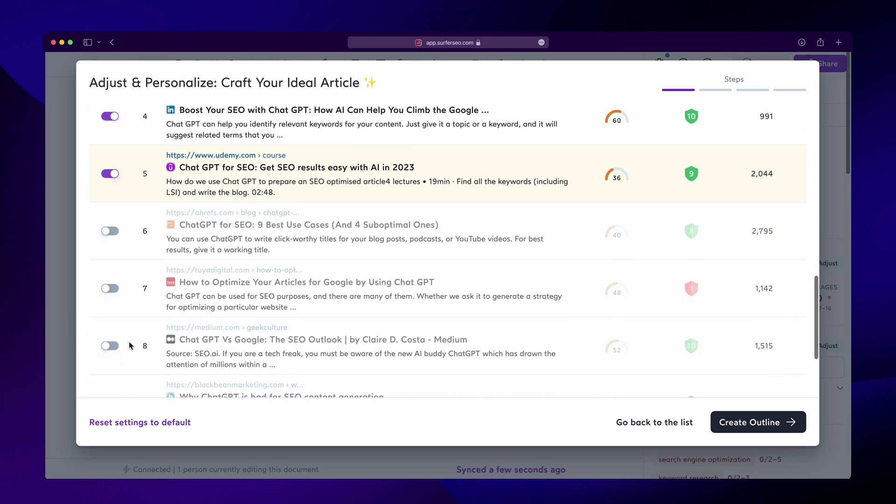
{"action": "scroll", "coordinate": [129, 346], "scroll_direction": "up", "scroll_amount": 9}
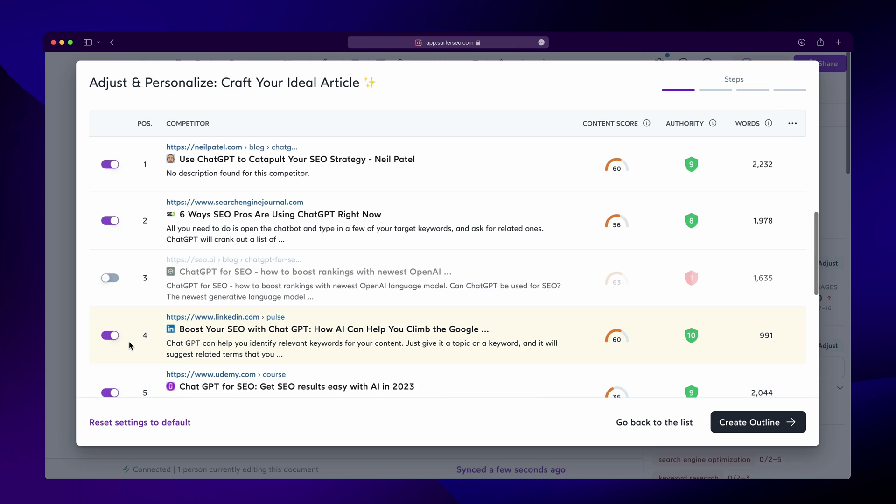
- Generate the article outline and begin typing a new H3 heading 'How not' at its end
{"action": "left_click", "coordinate": [757, 426]}
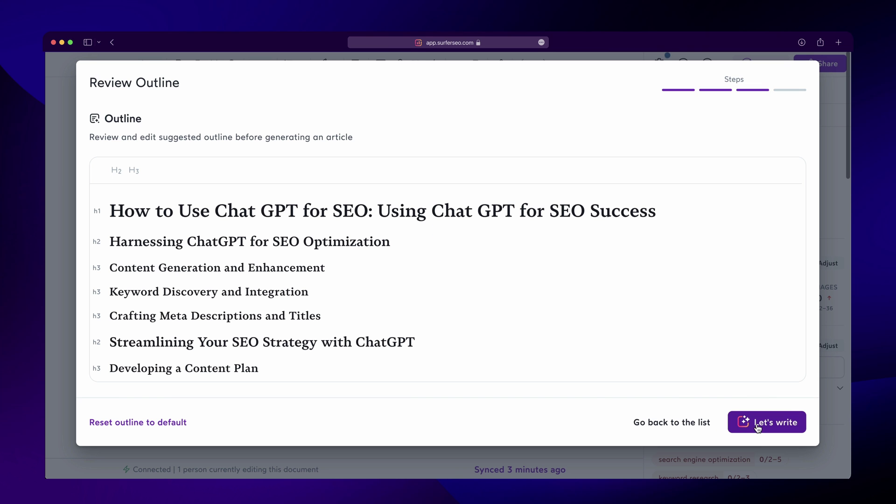
{"action": "scroll", "coordinate": [424, 304], "scroll_direction": "down", "scroll_amount": 10}
{"action": "type", "text": "How not"}
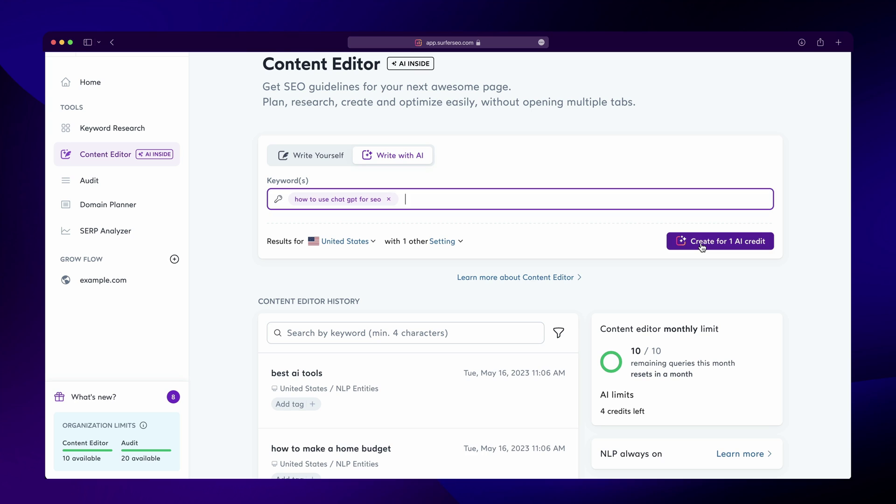
- Create the AI article job for the keyword 'how to use chat gpt for seo'
{"action": "left_click", "coordinate": [703, 242]}
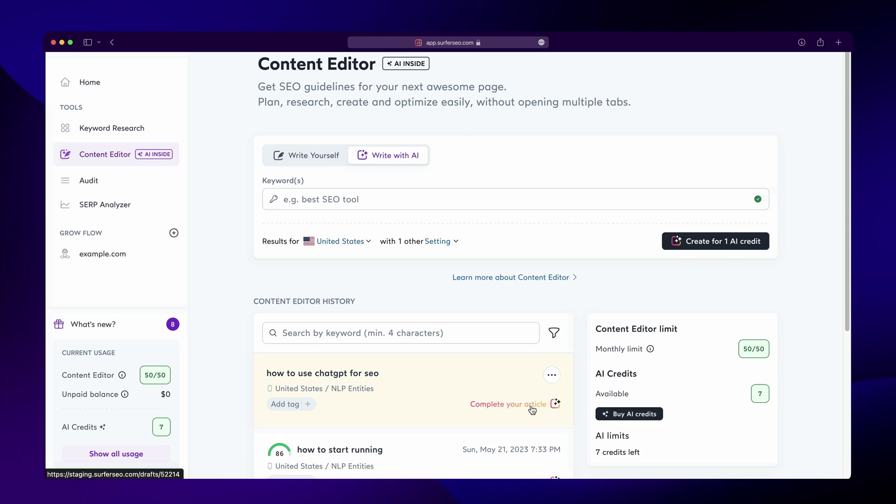
- Open the completed article 'Unlocking SEO Potential with ChatGPT' and scroll through its 3,321 words
{"action": "left_click", "coordinate": [532, 410]}
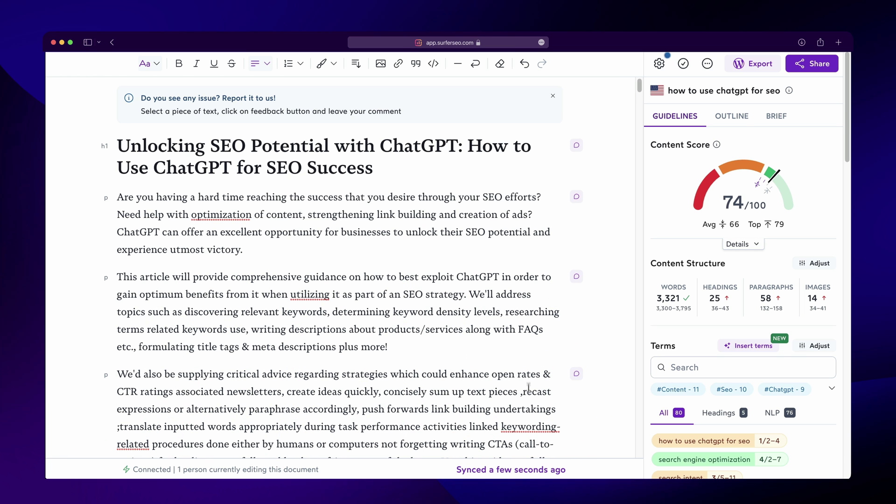
{"action": "scroll", "coordinate": [521, 203], "scroll_direction": "down", "scroll_amount": 5}
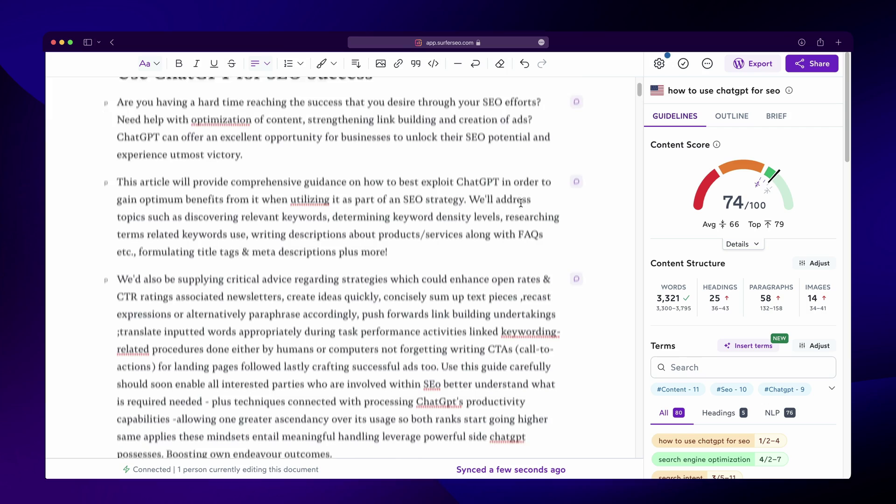
{"action": "scroll", "coordinate": [521, 203], "scroll_direction": "down", "scroll_amount": 7}
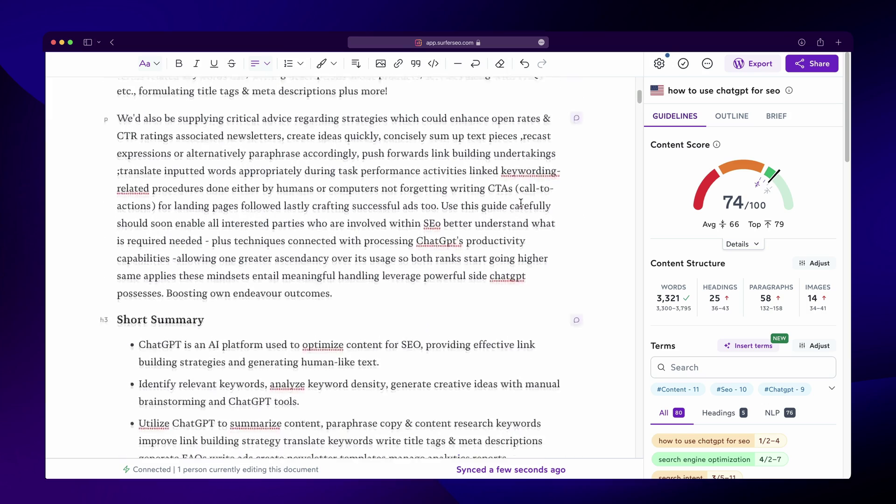
{"action": "scroll", "coordinate": [521, 203], "scroll_direction": "down", "scroll_amount": 9}
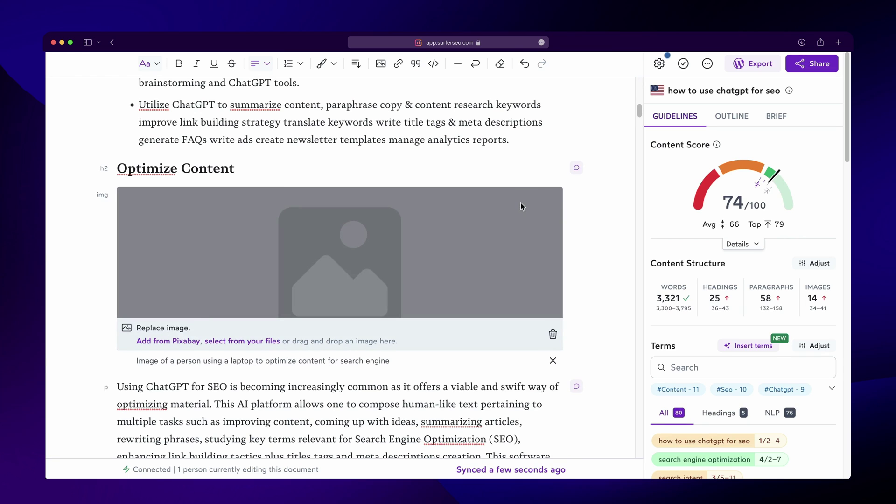
{"action": "scroll", "coordinate": [182, 344], "scroll_direction": "down", "scroll_amount": 7}
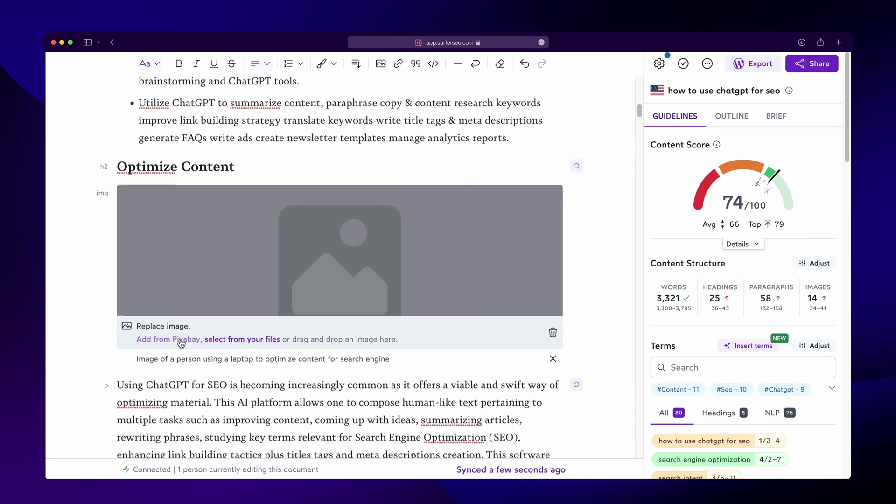